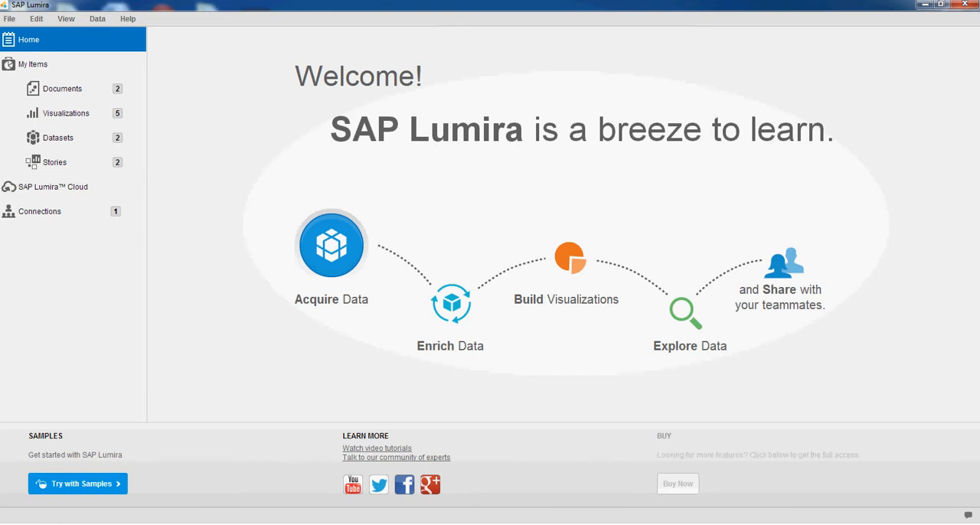
Acquire a new dataset from the recently used FourSquare_data.xlsx file, keeping all columns of Sheet1
{"action": "key", "text": "XF86MonBrightnessDown"}
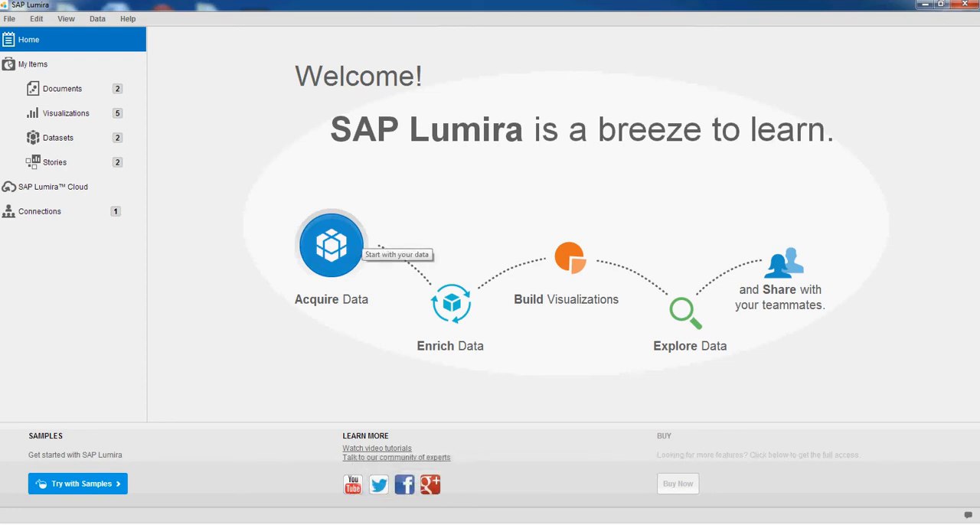
{"action": "left_click", "coordinate": [332, 245]}
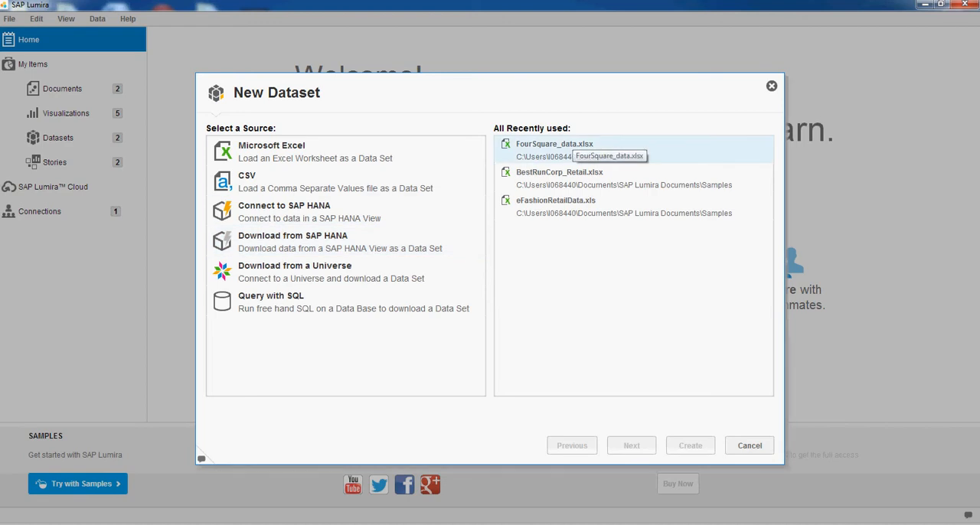
{"action": "double_click", "coordinate": [576, 146]}
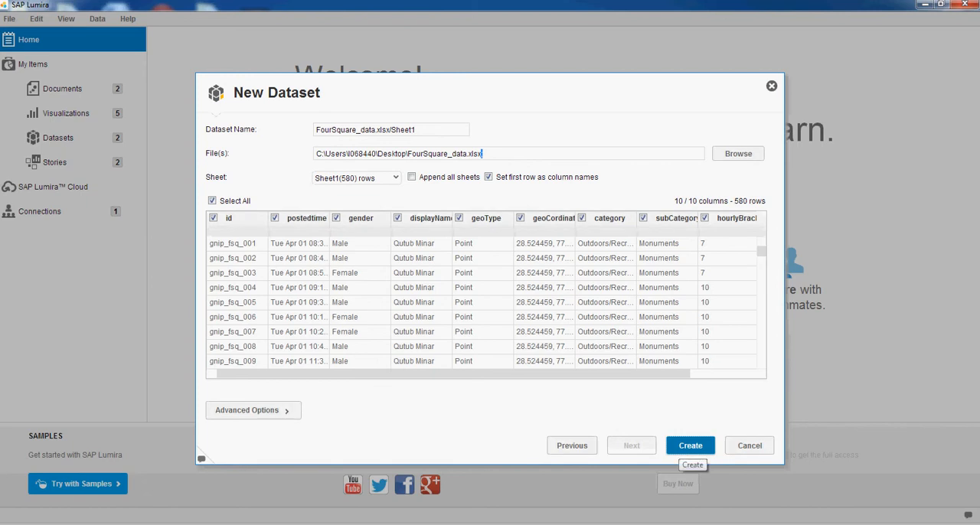
{"action": "left_click", "coordinate": [685, 447]}
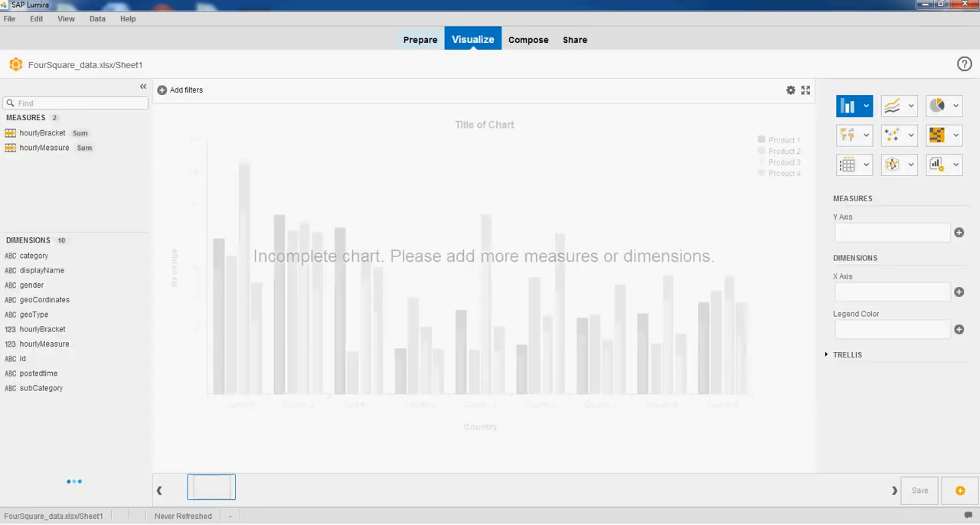
Show the dataset as a grid in the Prepare view and widen the postedtime column to read its full values
{"action": "left_click", "coordinate": [420, 40]}
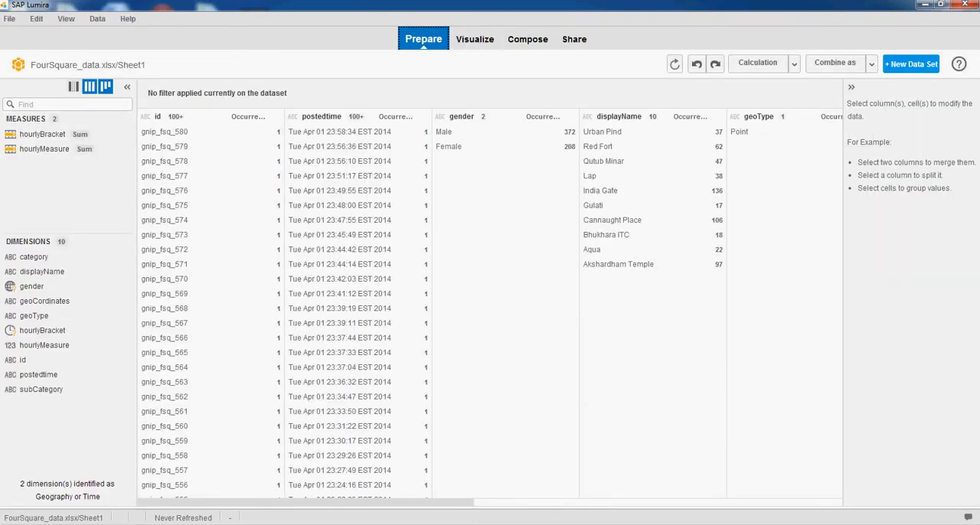
{"action": "left_click", "coordinate": [90, 86]}
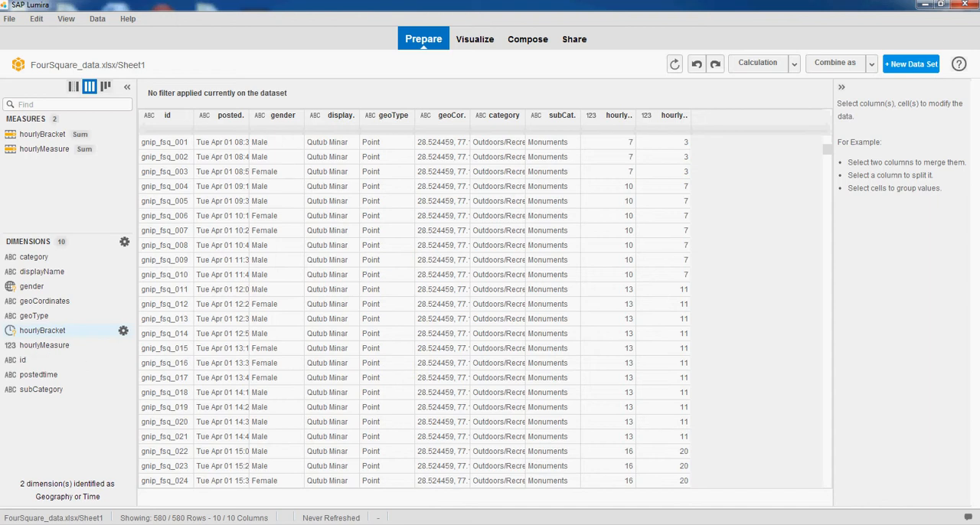
{"action": "left_click", "coordinate": [222, 116]}
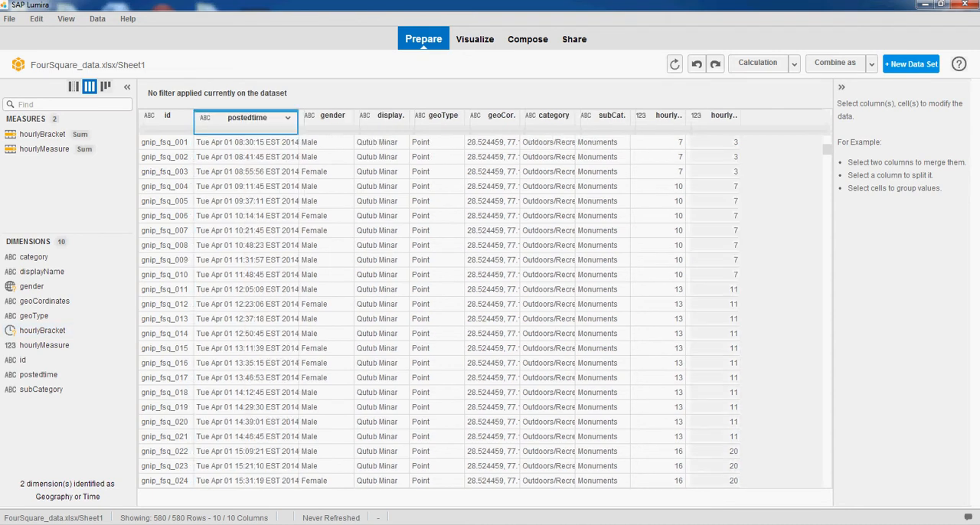
{"action": "left_click", "coordinate": [270, 142]}
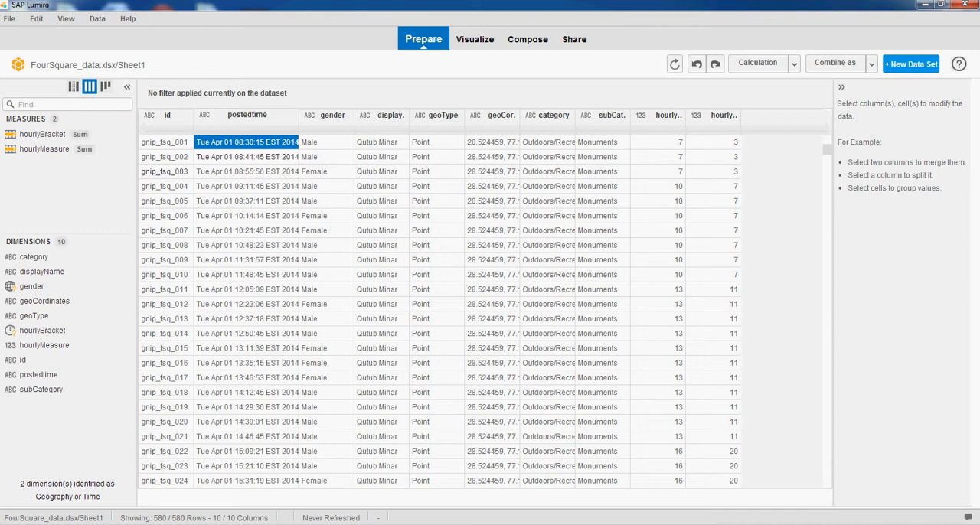
{"action": "left_click", "coordinate": [265, 141]}
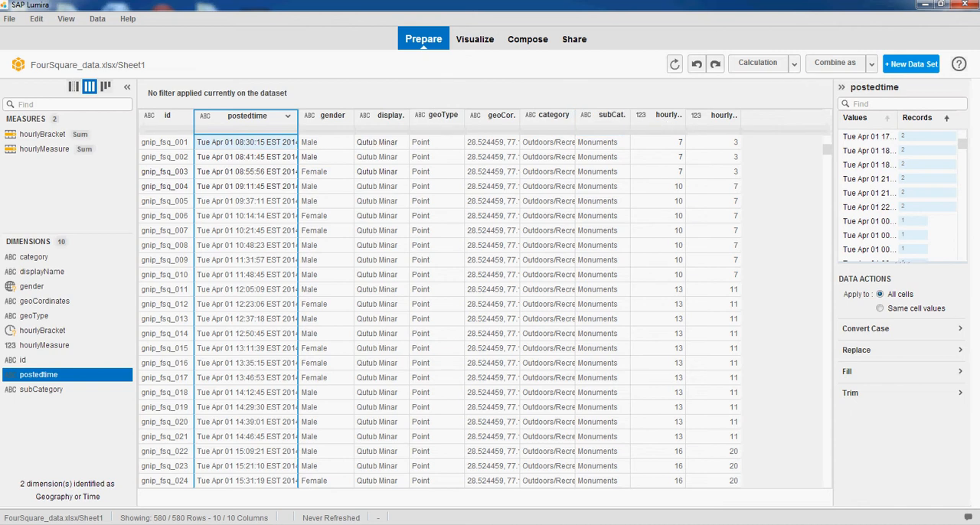
Create a calculated dimension named checkinsize with the formula Concatenate({hourlyBracket}, {displayName})
{"action": "left_click", "coordinate": [793, 63]}
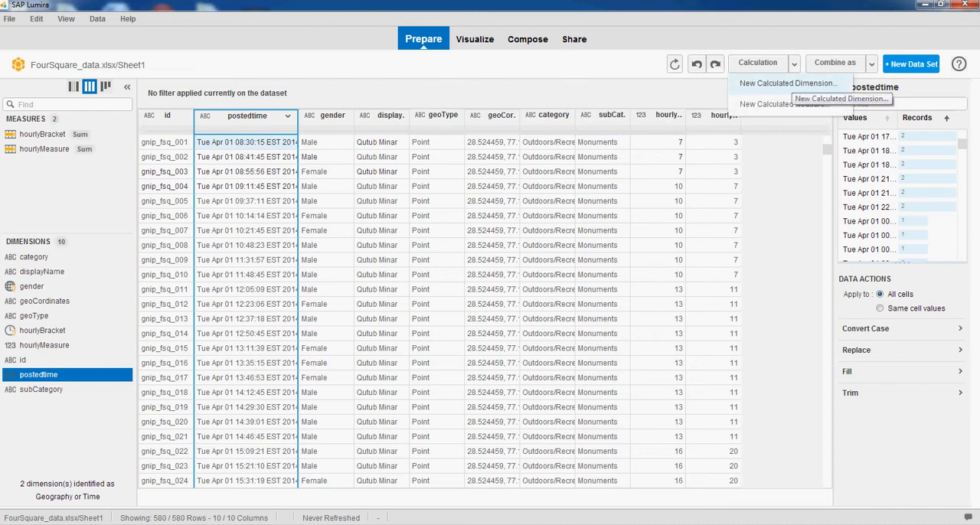
{"action": "left_click", "coordinate": [787, 83]}
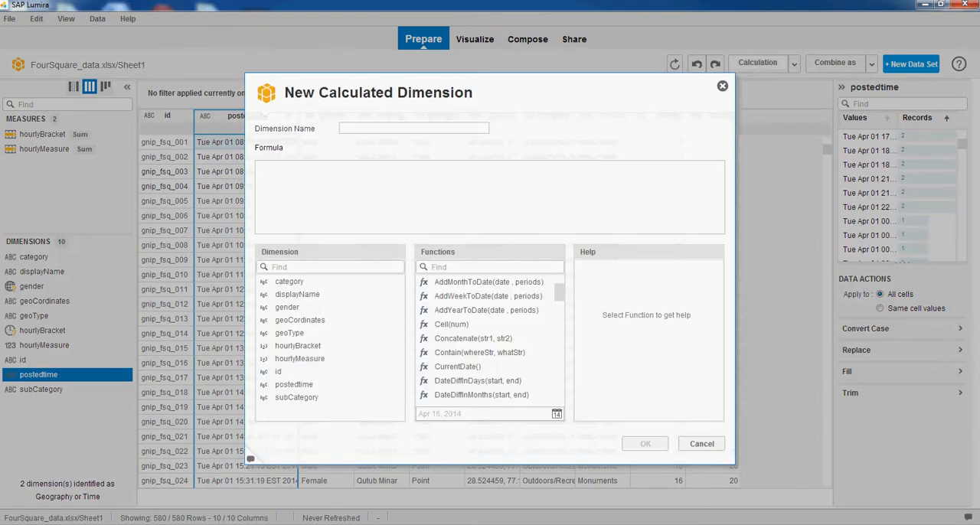
{"action": "type", "text": "checkinsize"}
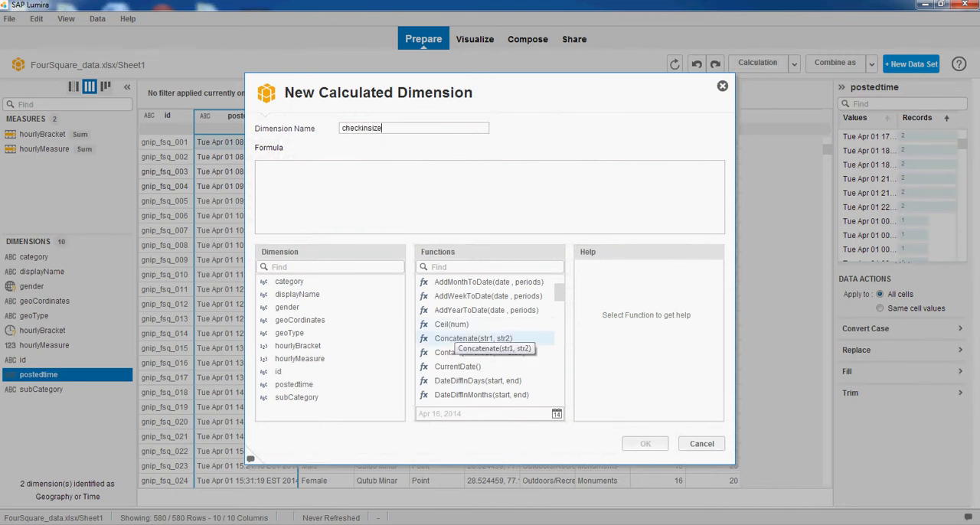
{"action": "double_click", "coordinate": [467, 338]}
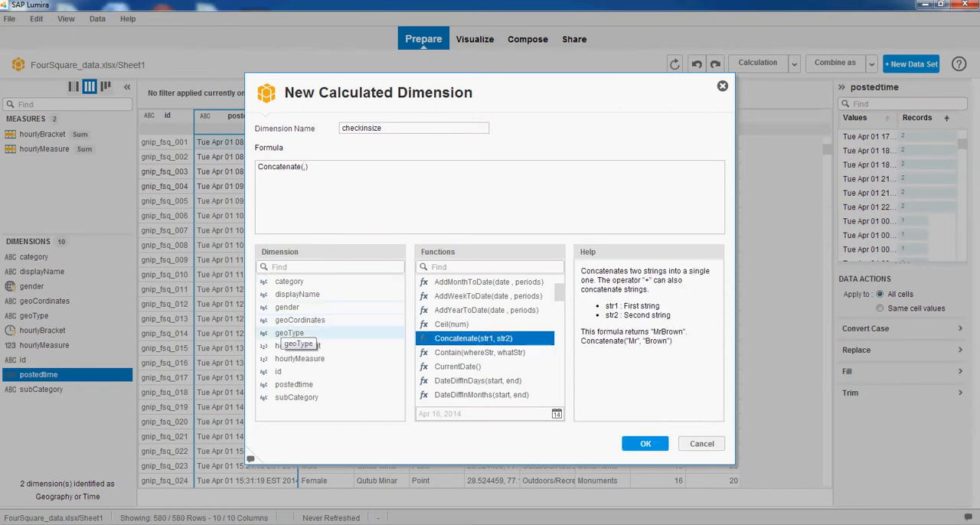
{"action": "double_click", "coordinate": [299, 346]}
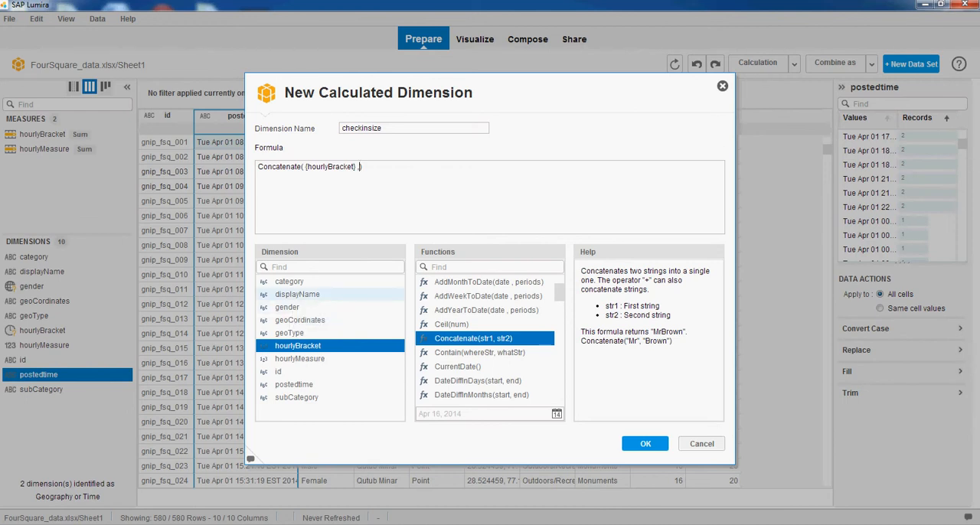
{"action": "double_click", "coordinate": [297, 294]}
{"action": "left_click", "coordinate": [645, 444]}
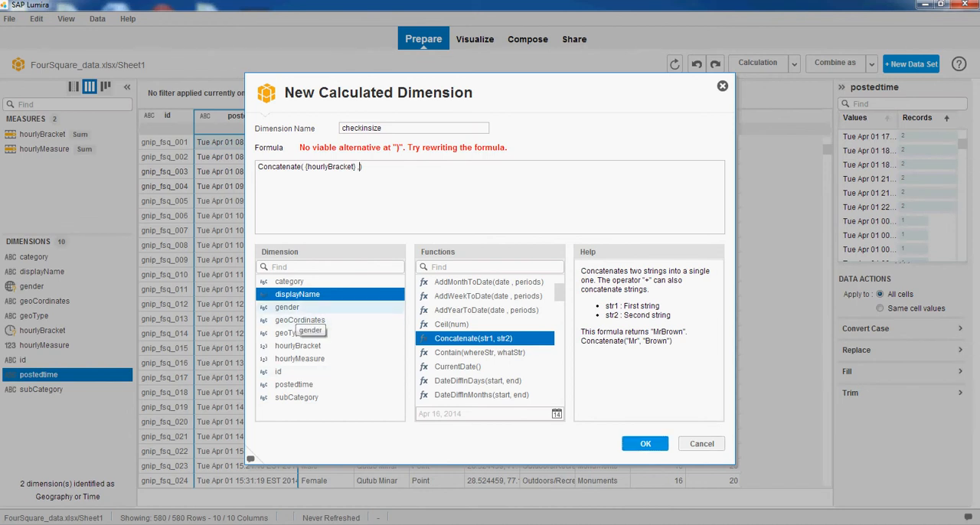
{"action": "double_click", "coordinate": [302, 294]}
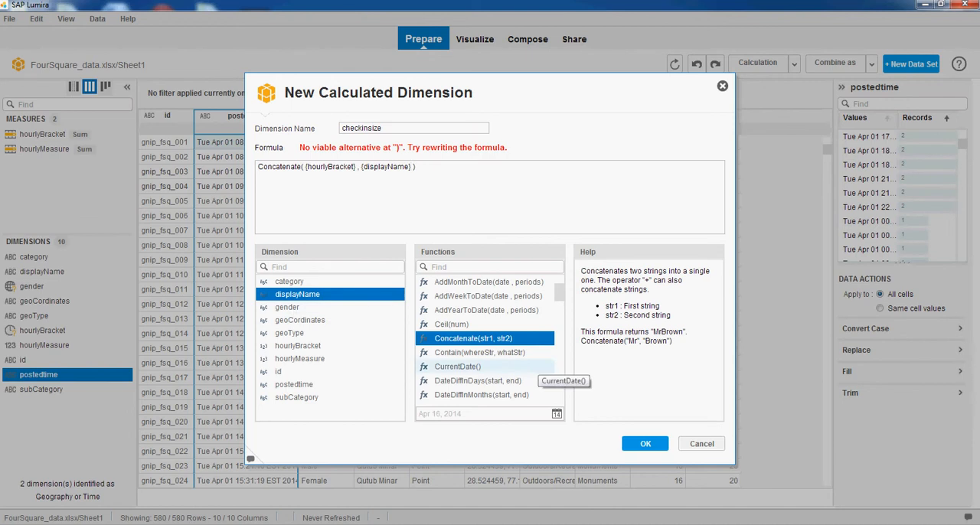
{"action": "left_click", "coordinate": [645, 444]}
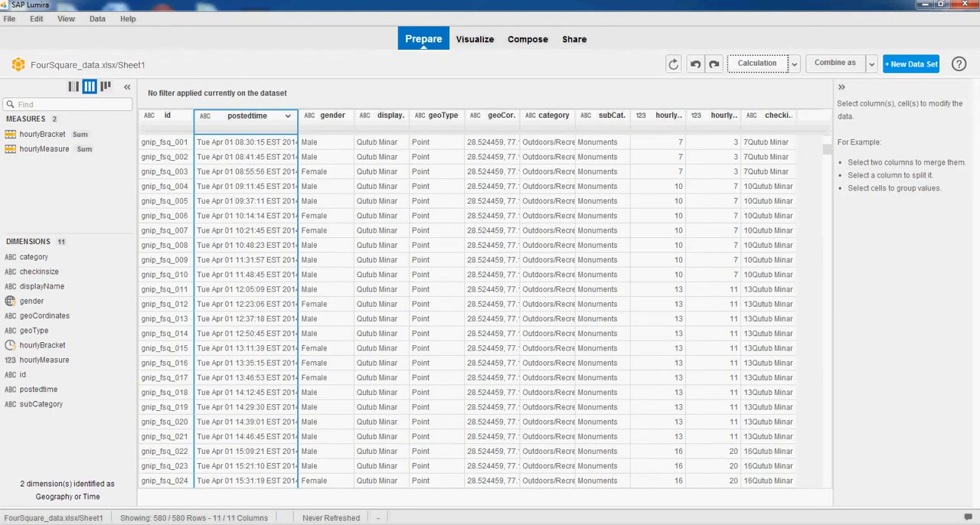
Create a measure from the checkinsize column and set its aggregation to Count (All)
{"action": "left_click", "coordinate": [765, 144]}
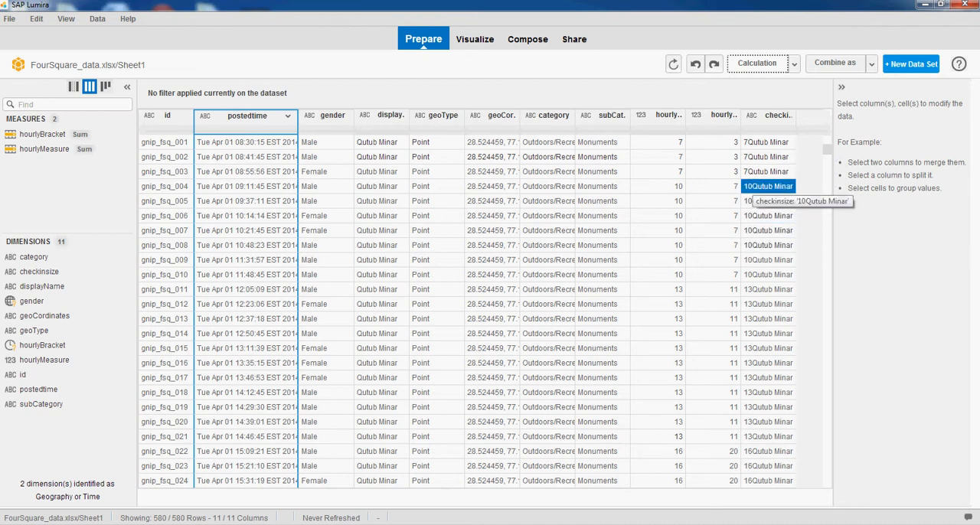
{"action": "left_click", "coordinate": [785, 127]}
{"action": "left_click", "coordinate": [784, 127]}
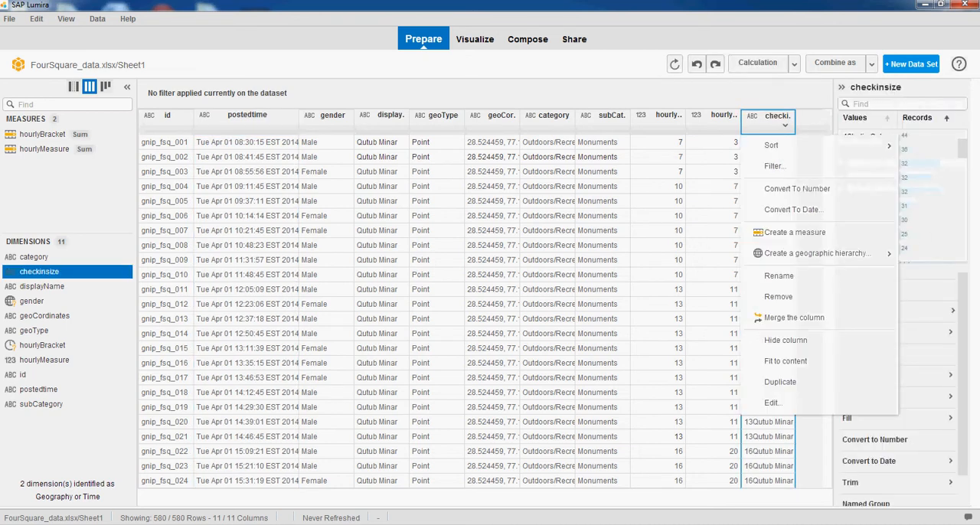
{"action": "left_click", "coordinate": [773, 232]}
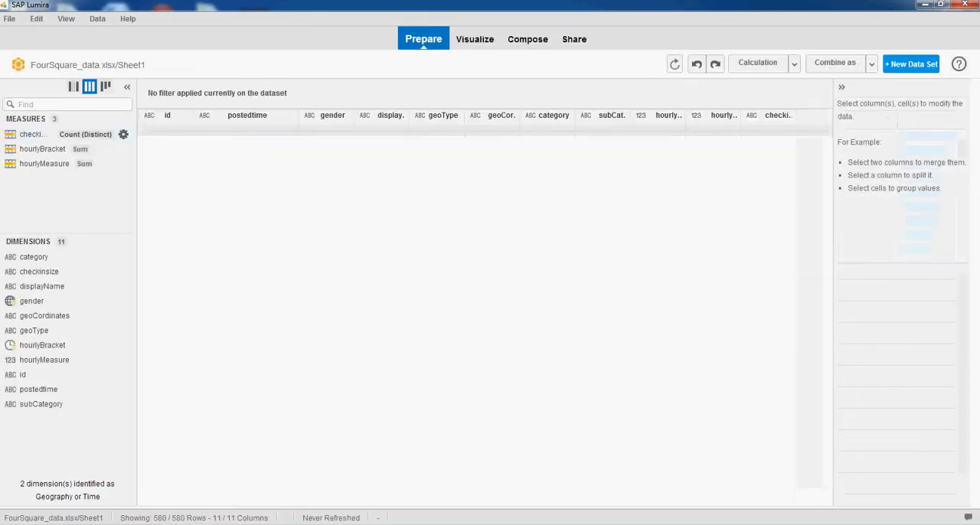
{"action": "left_click", "coordinate": [123, 134]}
{"action": "mouse_move", "coordinate": [162, 152]}
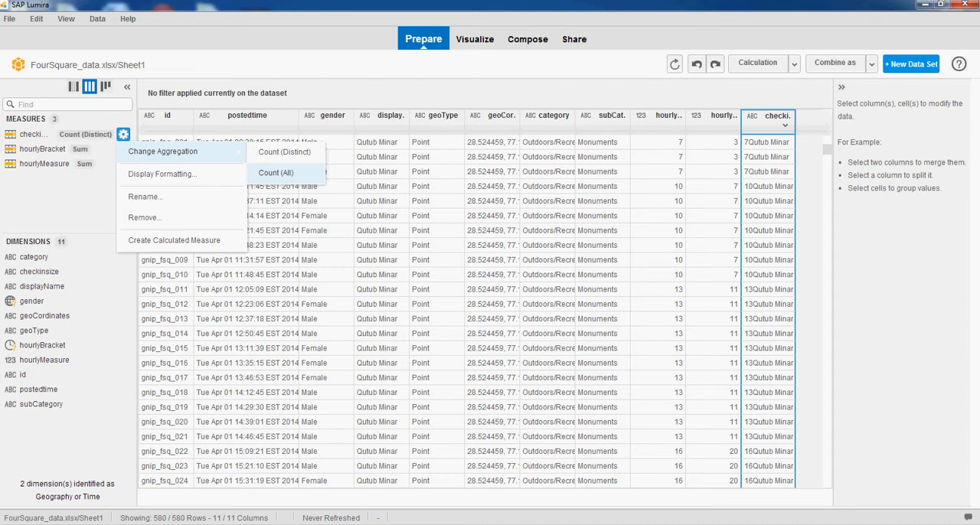
{"action": "left_click", "coordinate": [276, 173]}
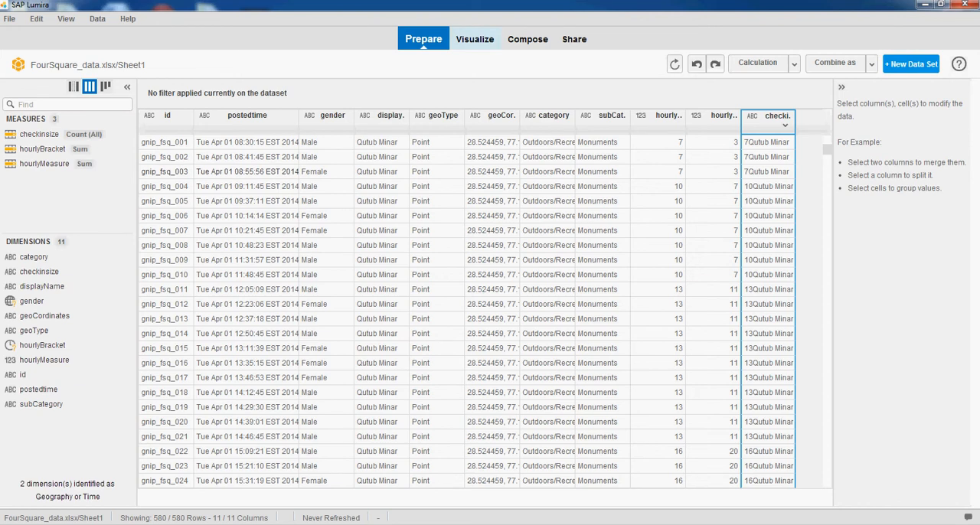
Visualize the data with the Balloon Chart extension, using the checkinsize measure as Size
{"action": "left_click", "coordinate": [475, 39]}
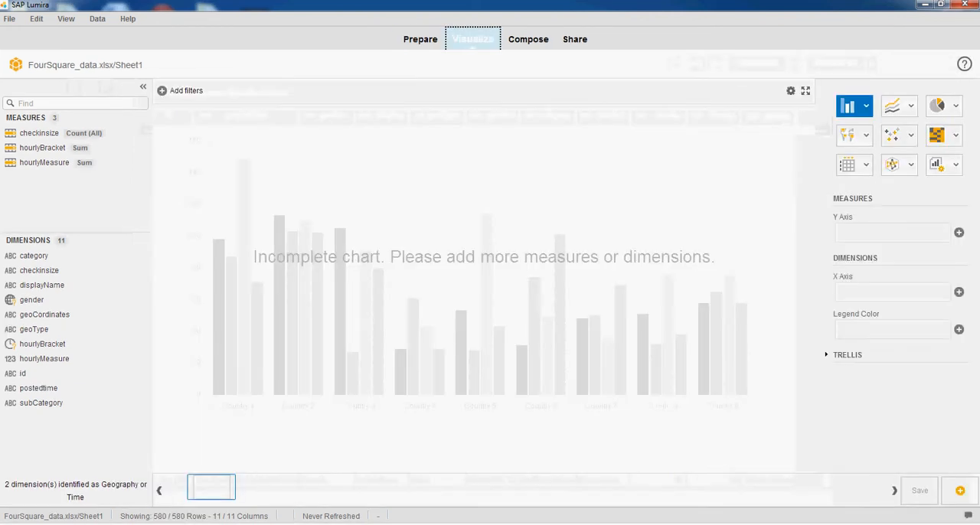
{"action": "left_click", "coordinate": [956, 165]}
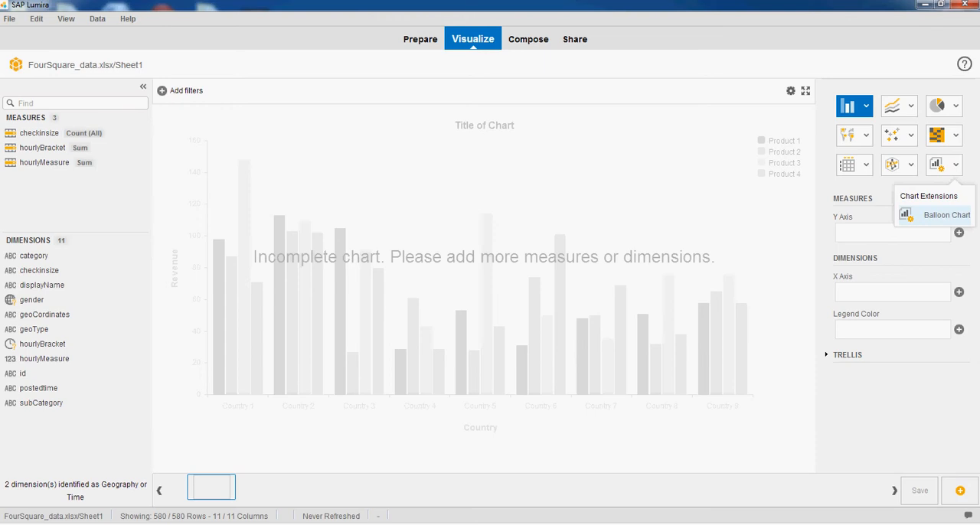
{"action": "left_click", "coordinate": [945, 216]}
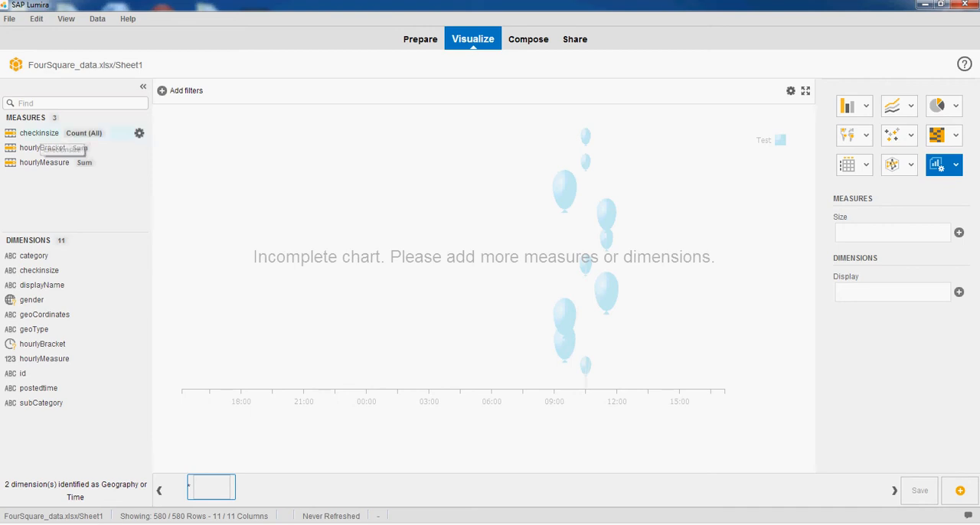
{"action": "left_click_drag", "start_coordinate": [39, 132], "coordinate": [838, 231]}
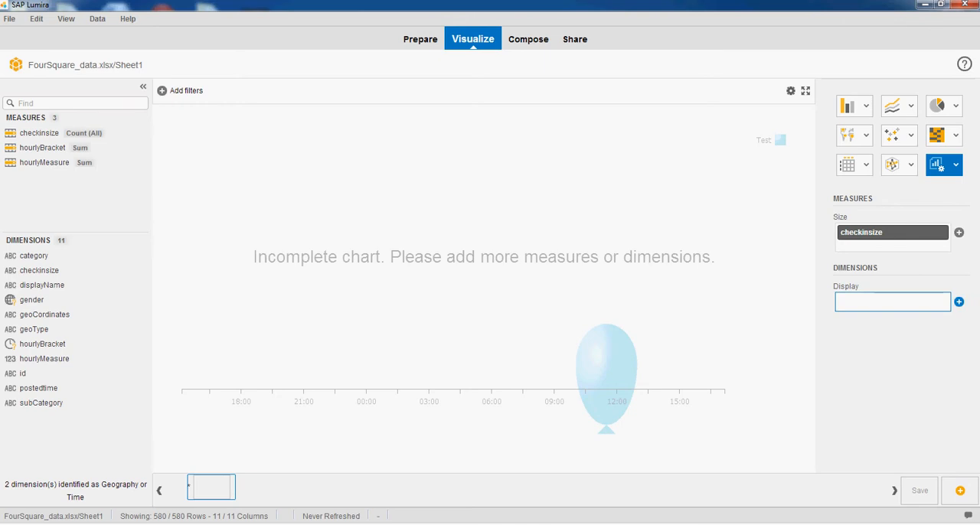
Add displayName, category and hourlyBracket, in that order, as the balloon chart's Display dimensions
{"action": "left_click", "coordinate": [958, 302]}
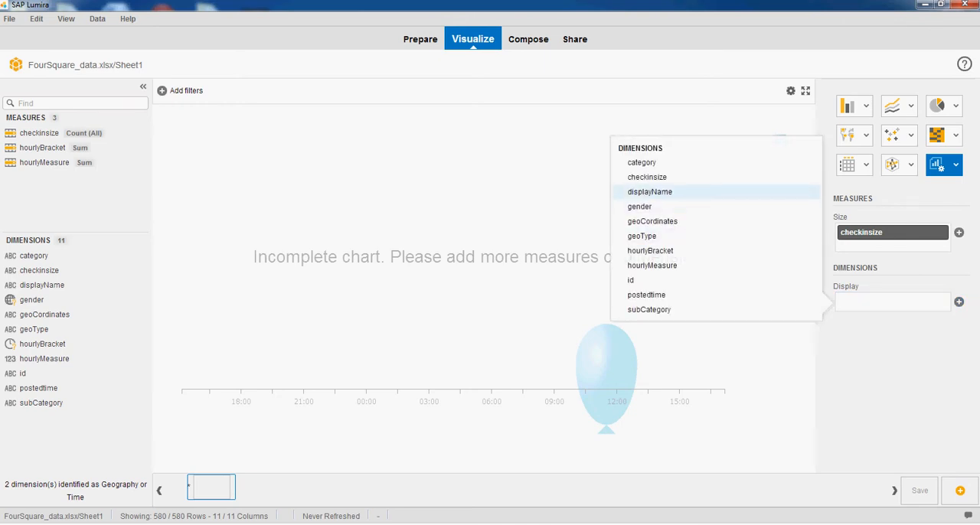
{"action": "left_click", "coordinate": [649, 191]}
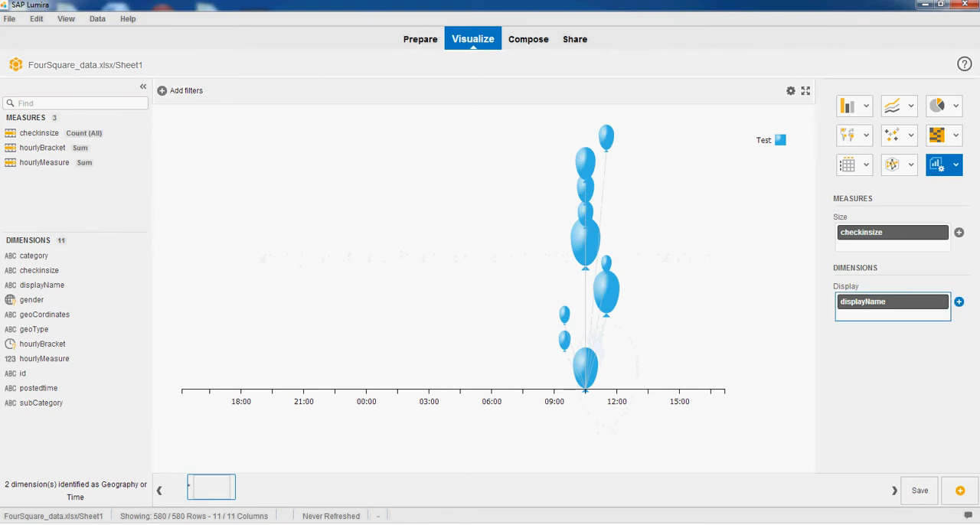
{"action": "left_click", "coordinate": [958, 301]}
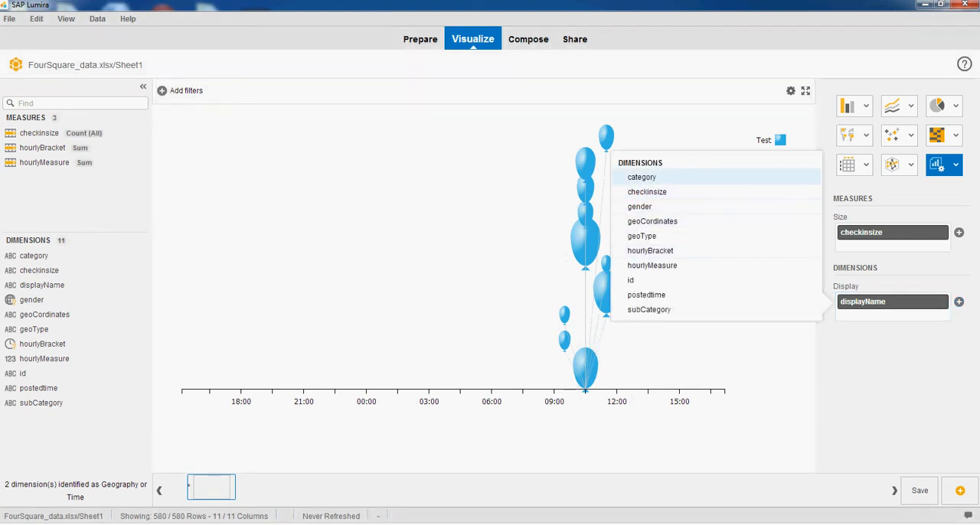
{"action": "left_click", "coordinate": [642, 177]}
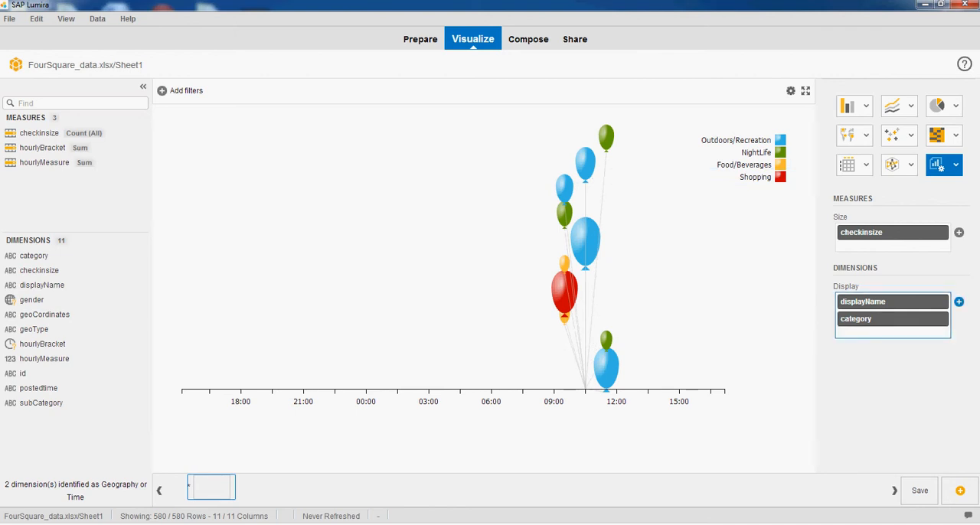
{"action": "left_click", "coordinate": [959, 301]}
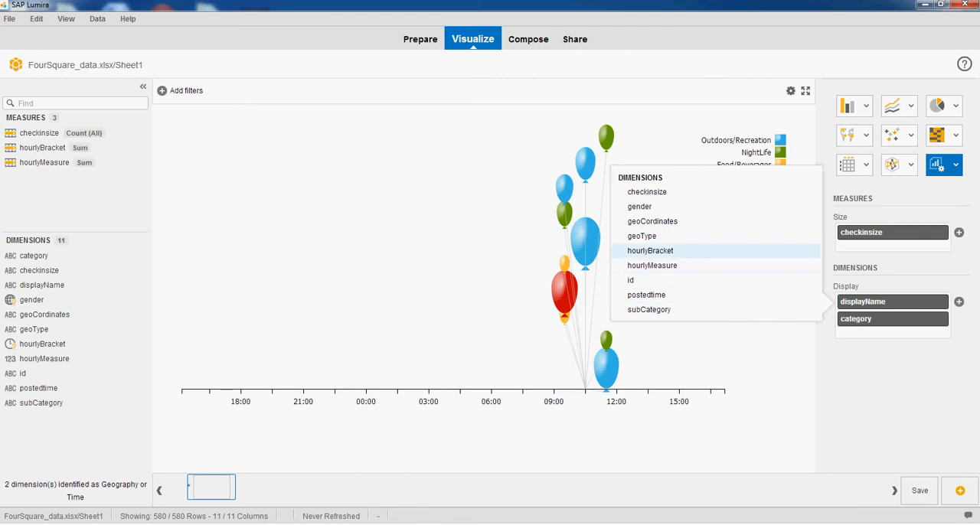
{"action": "left_click", "coordinate": [650, 251]}
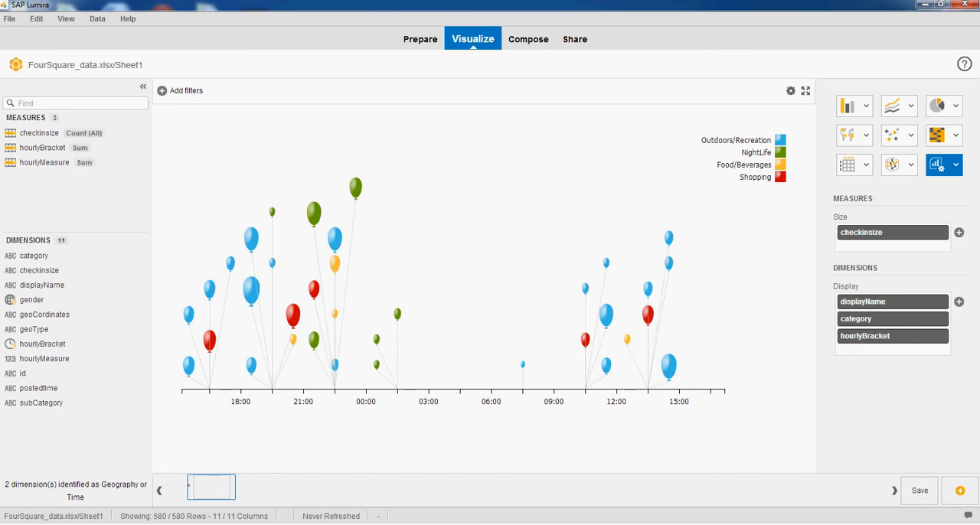
{"action": "mouse_move", "coordinate": [355, 188]}
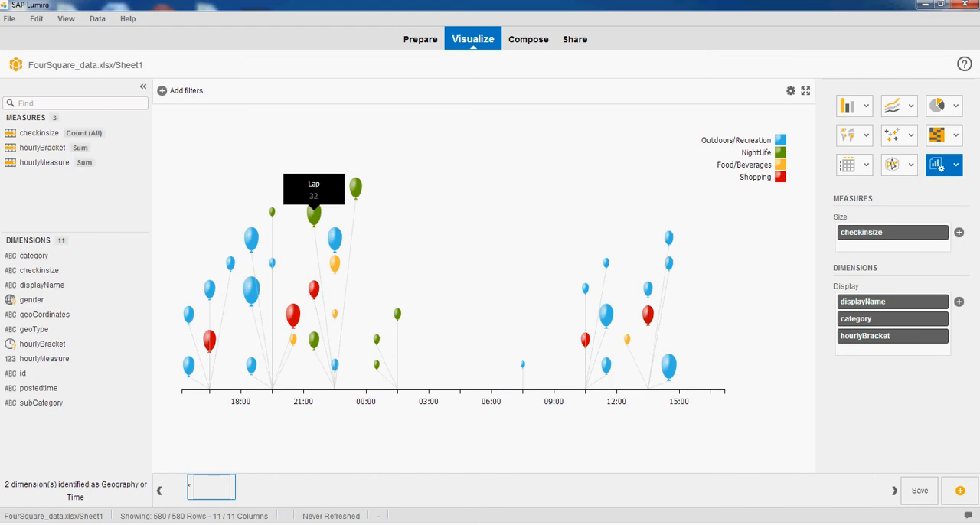
{"action": "mouse_move", "coordinate": [313, 214]}
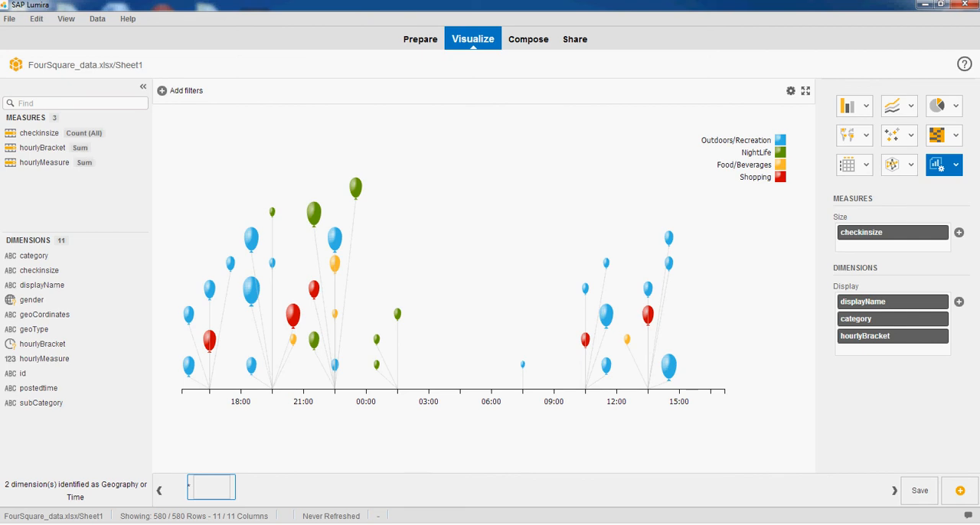
Filter the balloon chart on the gender dimension, keeping only the value Male
{"action": "left_click", "coordinate": [161, 90]}
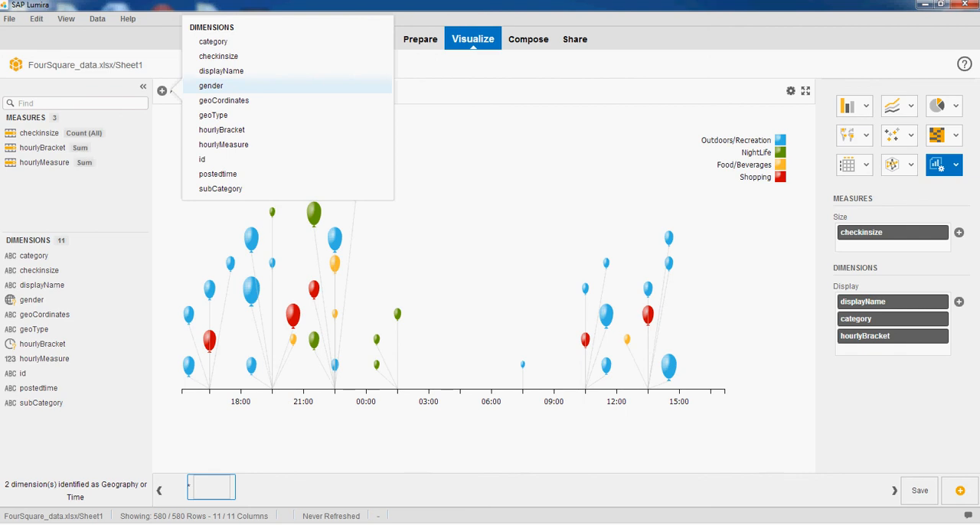
{"action": "left_click", "coordinate": [210, 85]}
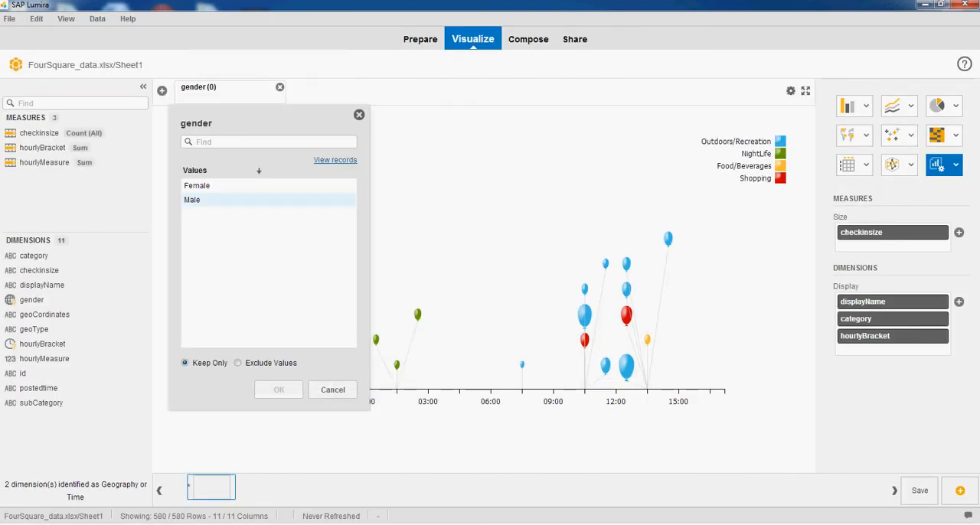
{"action": "left_click", "coordinate": [193, 200]}
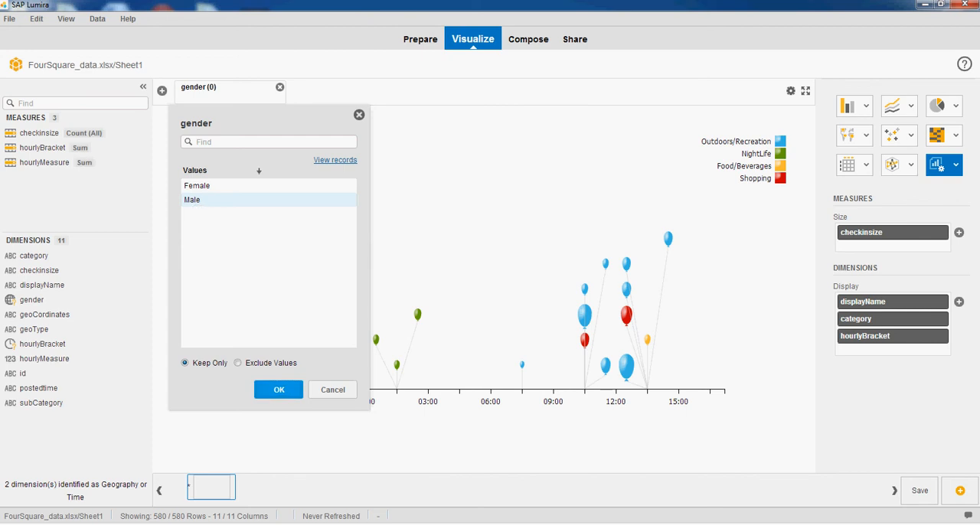
{"action": "left_click", "coordinate": [214, 200]}
{"action": "left_click", "coordinate": [279, 389]}
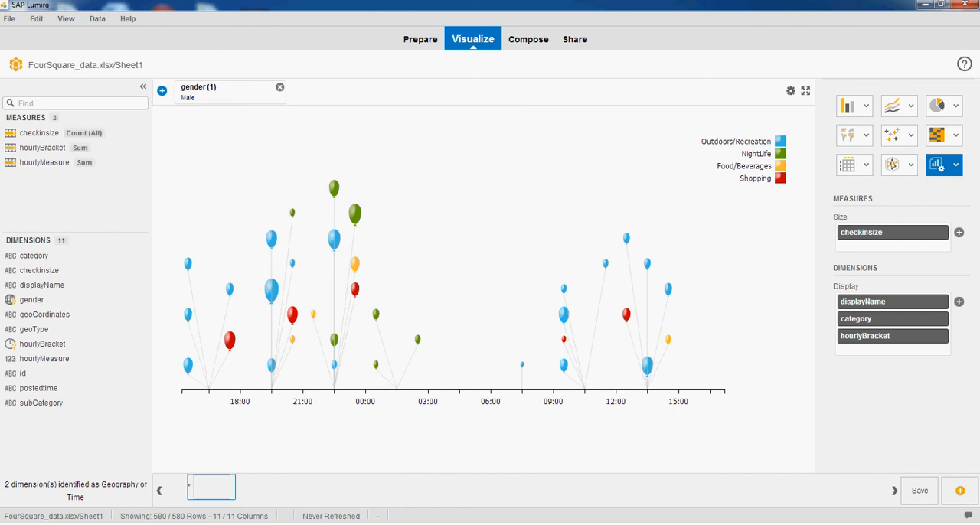
Add a filter on the category dimension that keeps only the value NightLife
{"action": "left_click", "coordinate": [162, 90]}
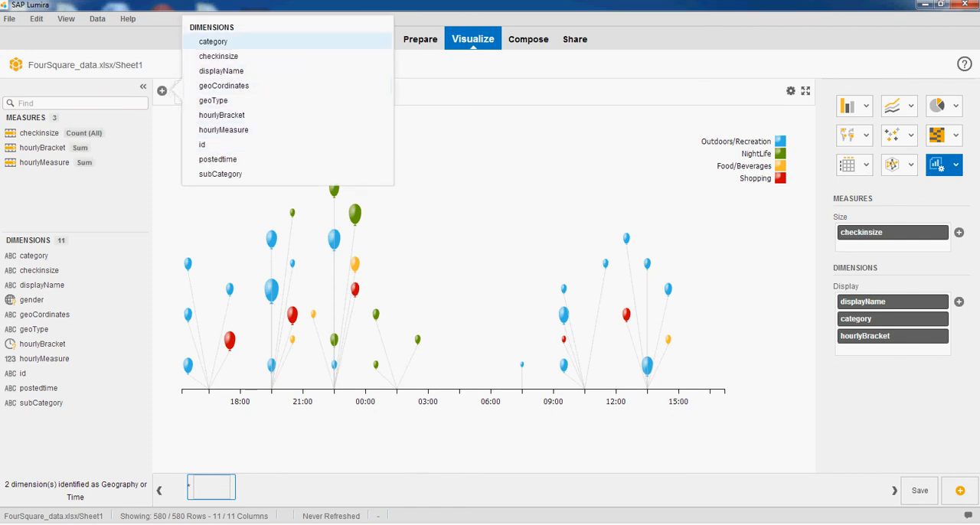
{"action": "left_click", "coordinate": [213, 42]}
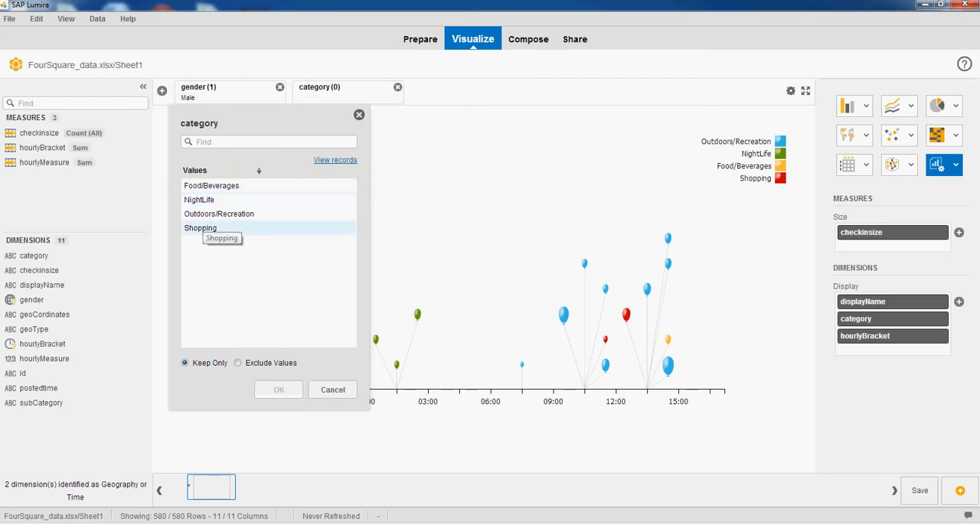
{"action": "left_click", "coordinate": [200, 203]}
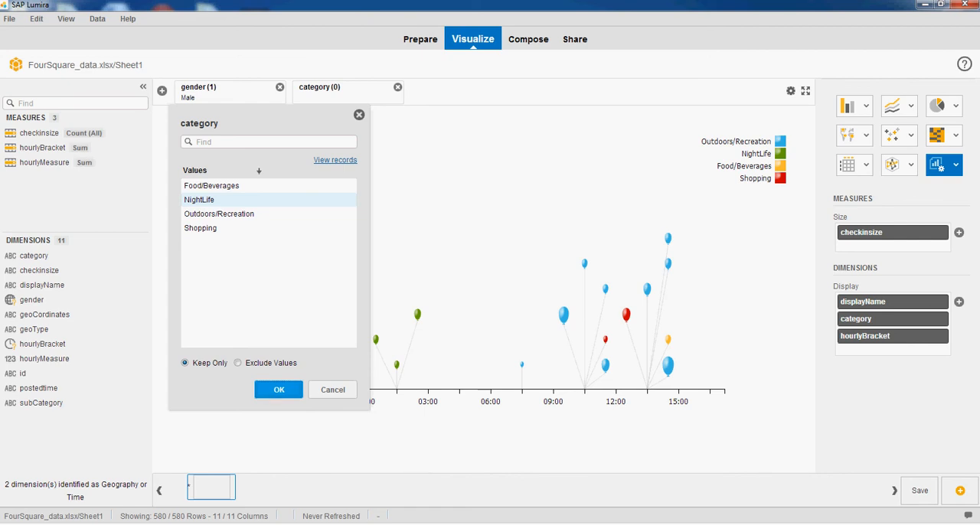
{"action": "left_click", "coordinate": [230, 200]}
{"action": "left_click", "coordinate": [279, 390]}
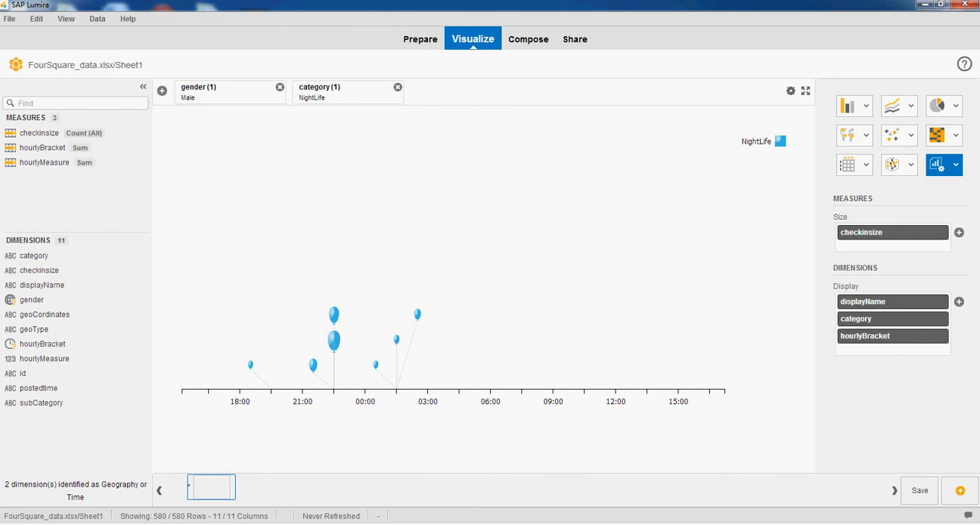
Examine the venue names and check-in counts of individual balloons in the filtered chart from about 22:00 to 03:00
{"action": "mouse_move", "coordinate": [333, 315]}
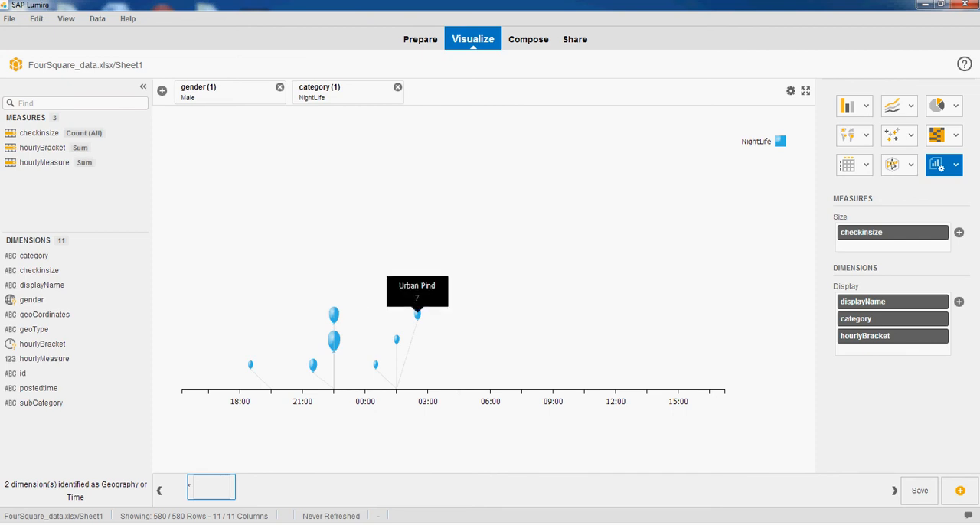
{"action": "mouse_move", "coordinate": [418, 315]}
{"action": "mouse_move", "coordinate": [396, 339]}
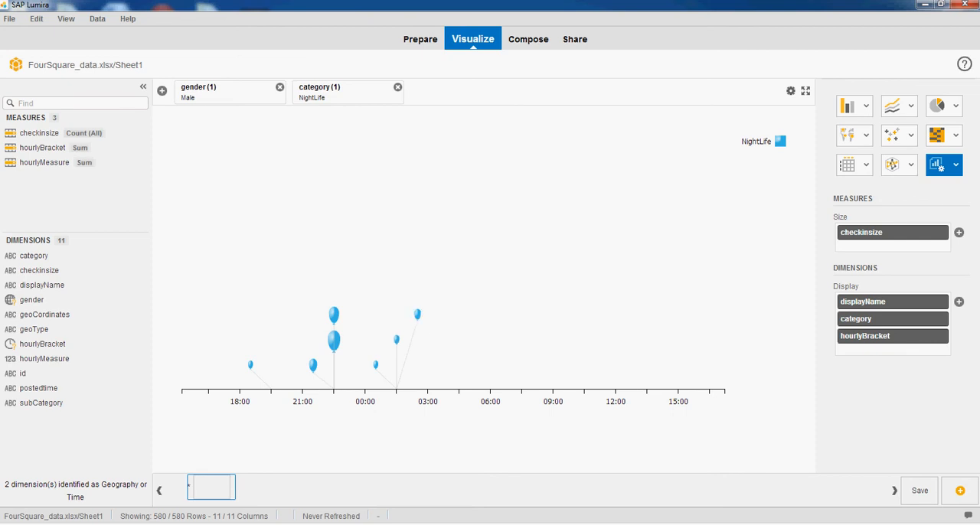
{"action": "mouse_move", "coordinate": [375, 365]}
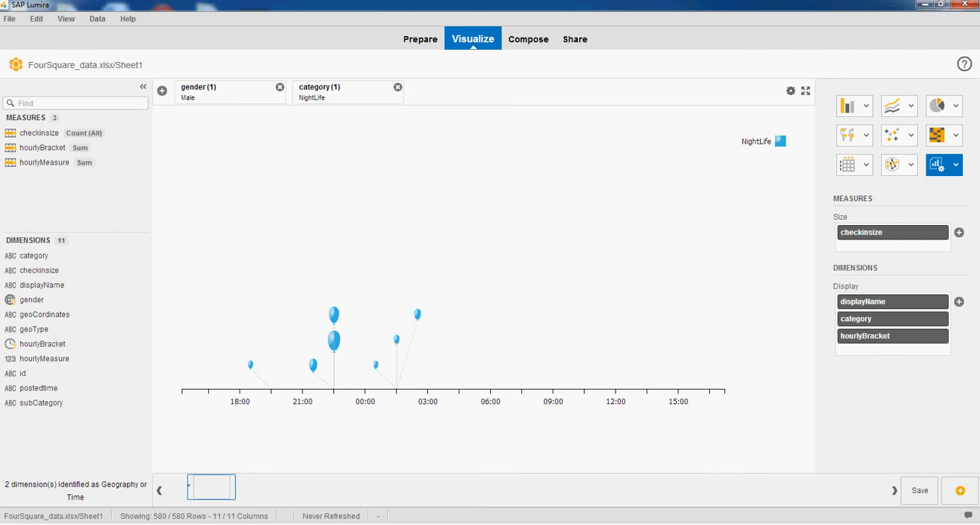